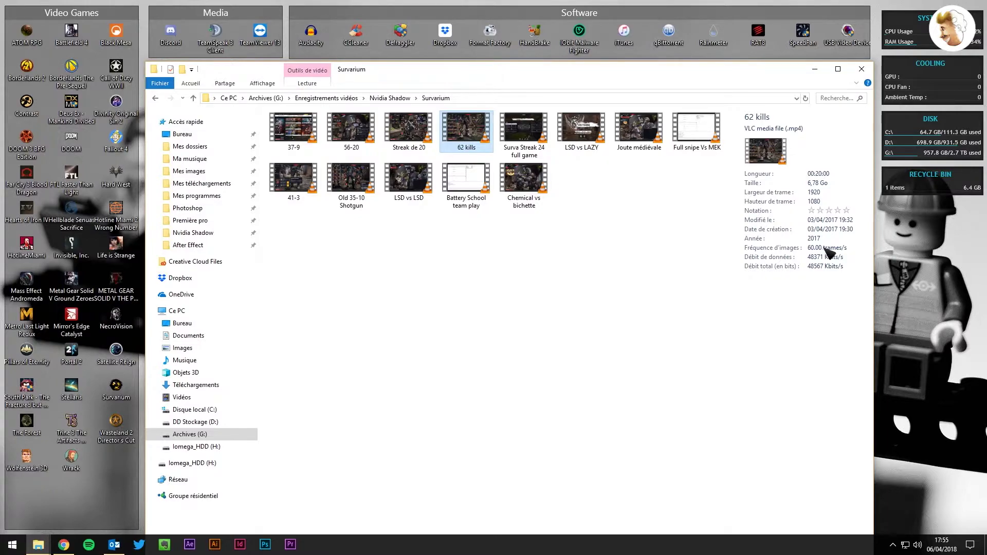
Compare the frame rate details of the 37-9, 56-20 and Streak de 20 recordings in the Survarium folder
{"action": "left_click", "coordinate": [309, 144]}
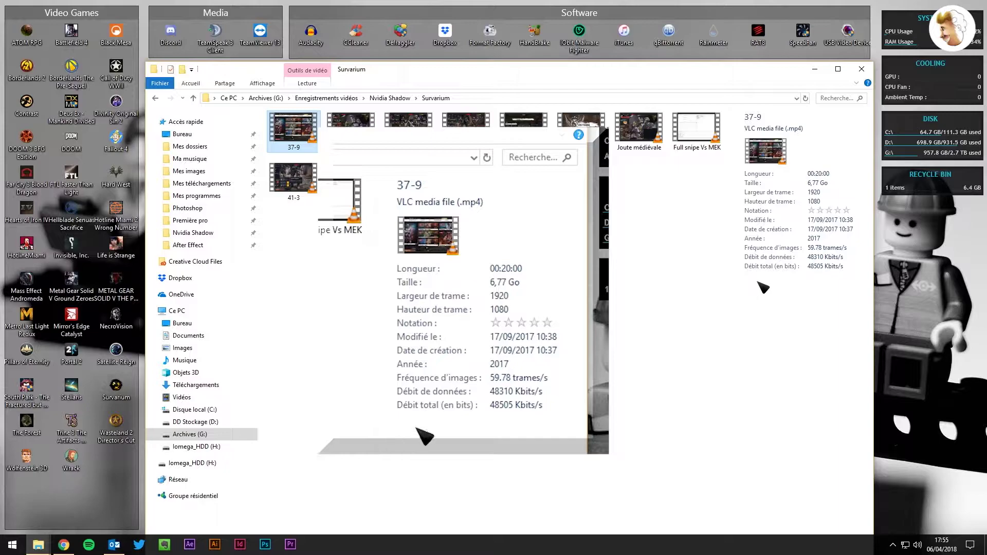
{"action": "left_click", "coordinate": [827, 239]}
{"action": "left_click", "coordinate": [823, 246]}
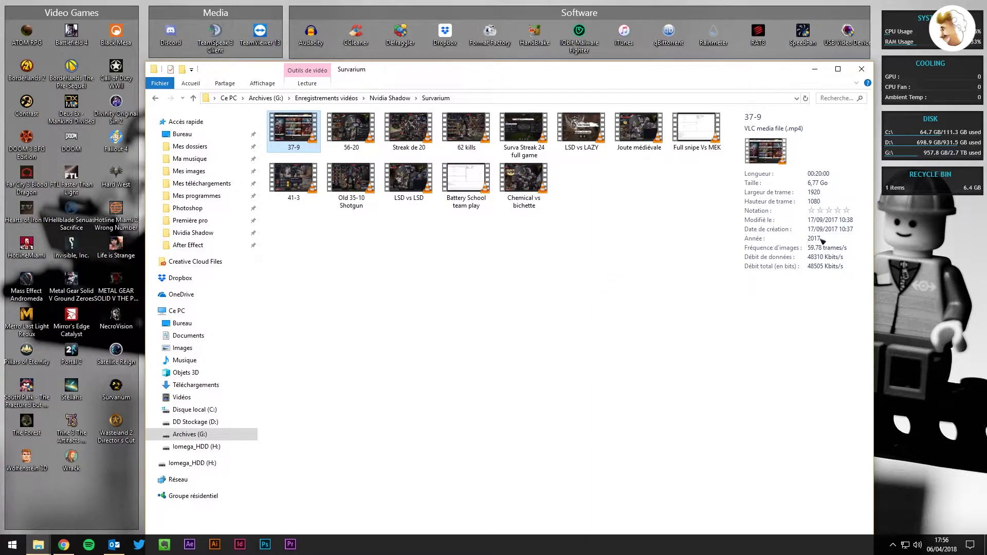
{"action": "key", "text": "Right"}
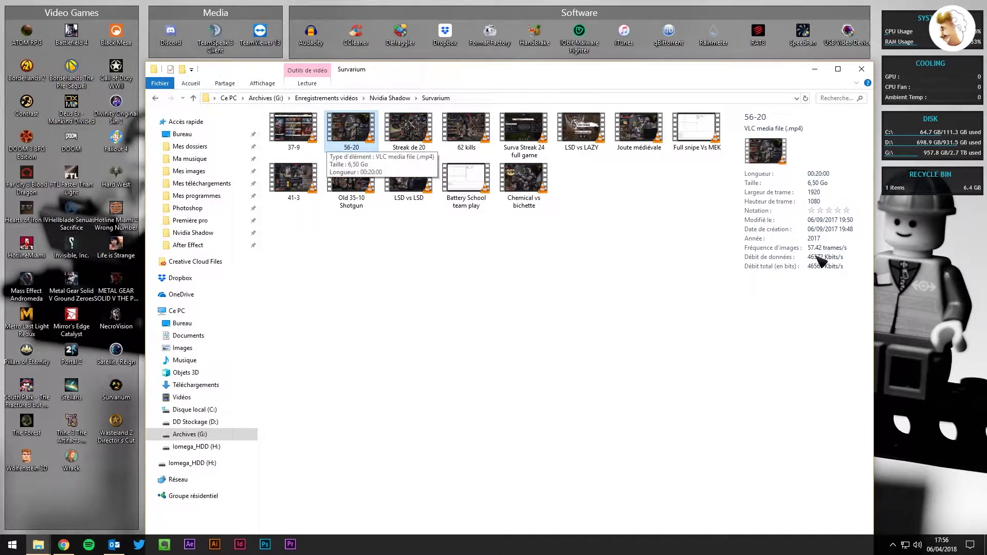
{"action": "key", "text": "Right"}
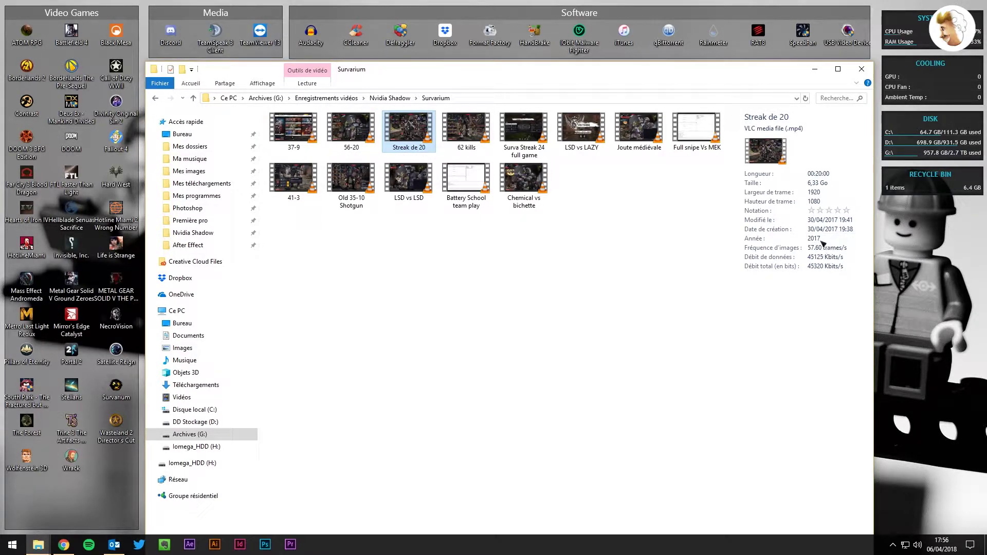
{"action": "key", "text": "Left"}
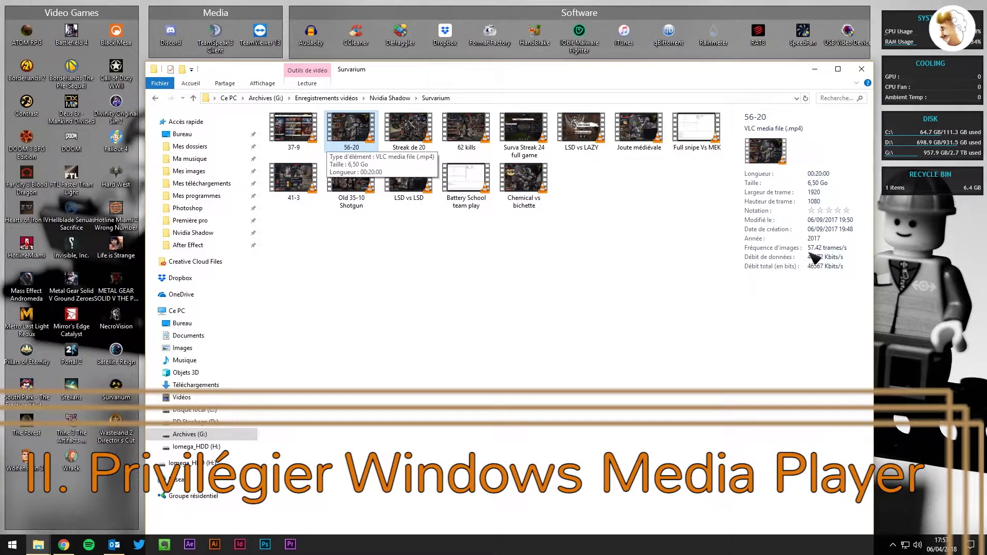
Check which media players are available for opening the 56-20 video, without launching one
{"action": "right_click", "coordinate": [354, 133]}
{"action": "mouse_move", "coordinate": [406, 252]}
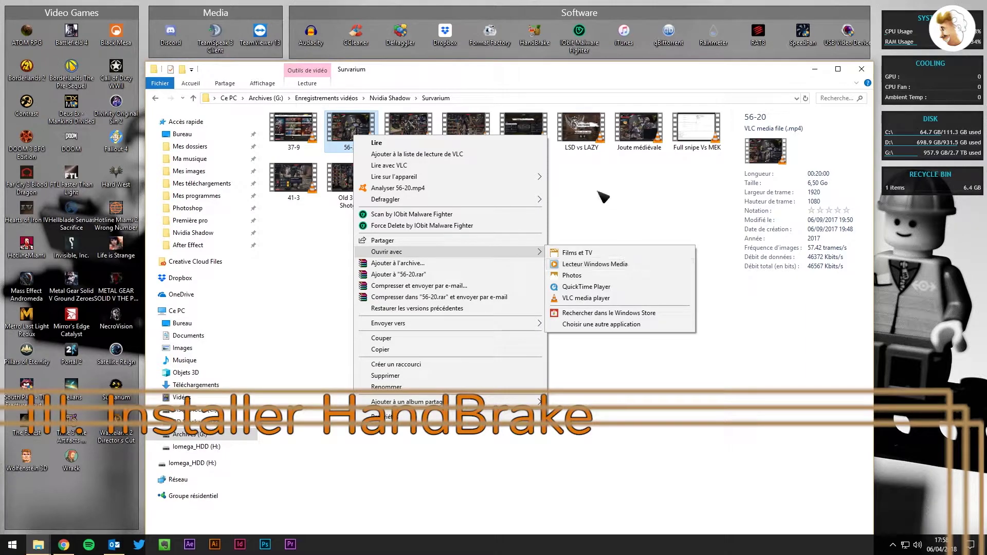
{"action": "left_click", "coordinate": [568, 75]}
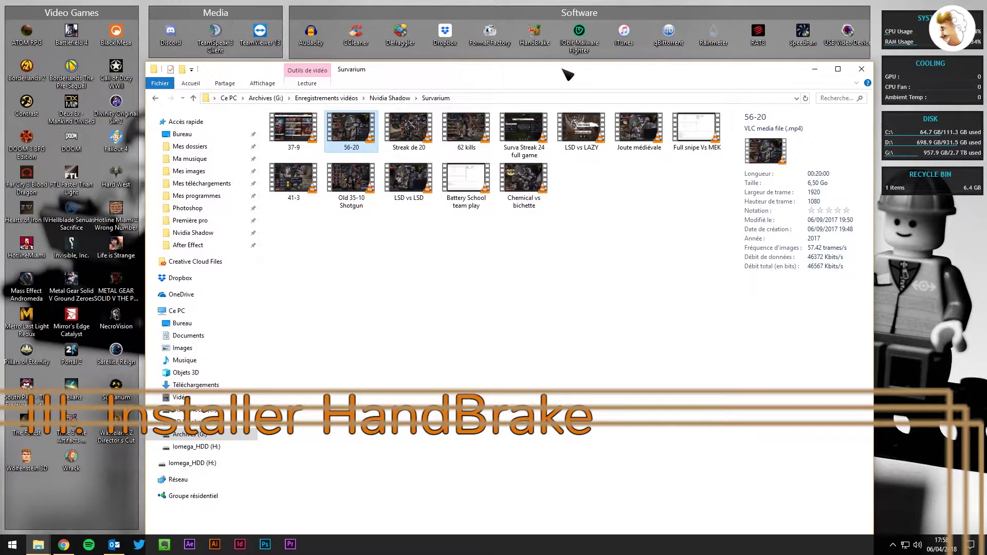
Launch HandBrake and load the 56-20 recording from the Survarium folder as a single-file source
{"action": "left_click", "coordinate": [537, 35]}
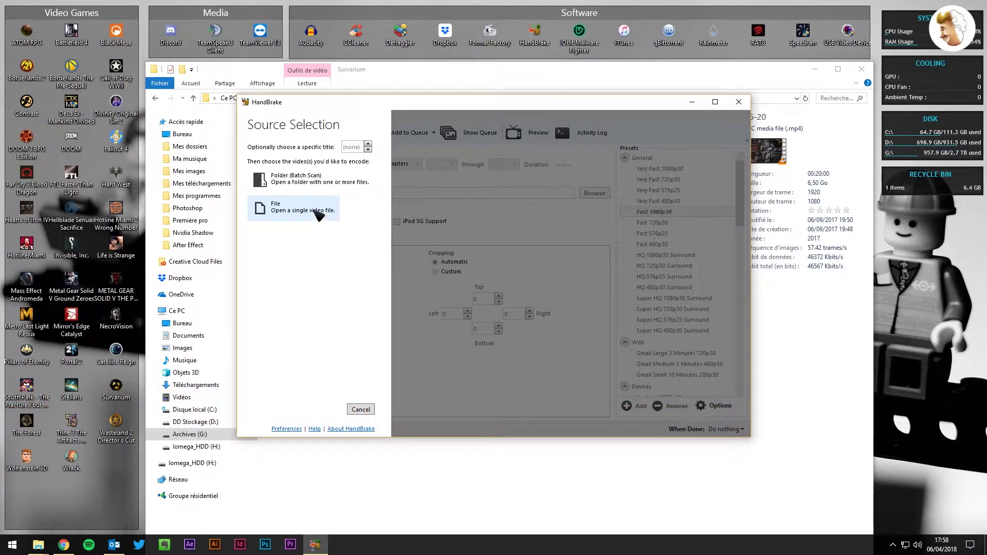
{"action": "left_click", "coordinate": [318, 212]}
{"action": "left_click", "coordinate": [532, 185]}
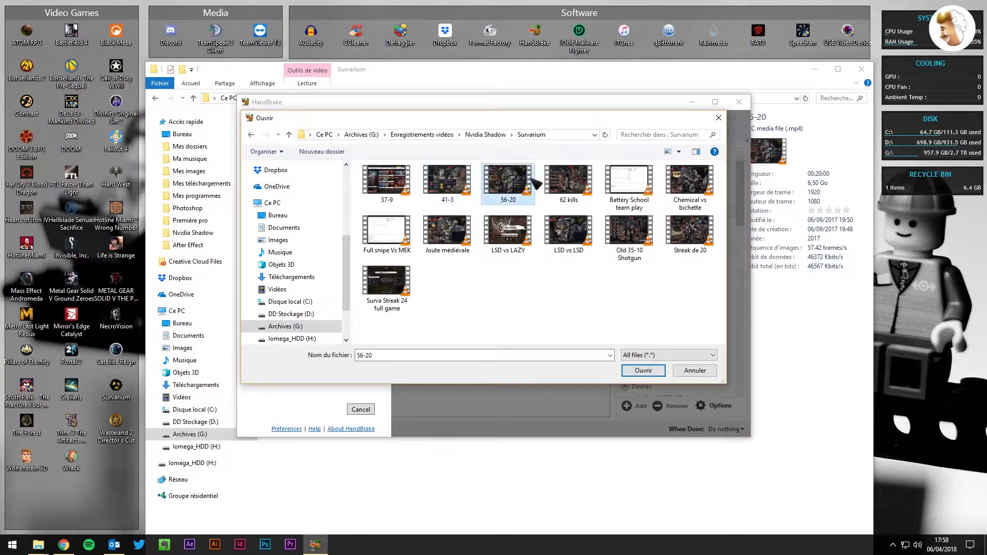
{"action": "double_click", "coordinate": [512, 188]}
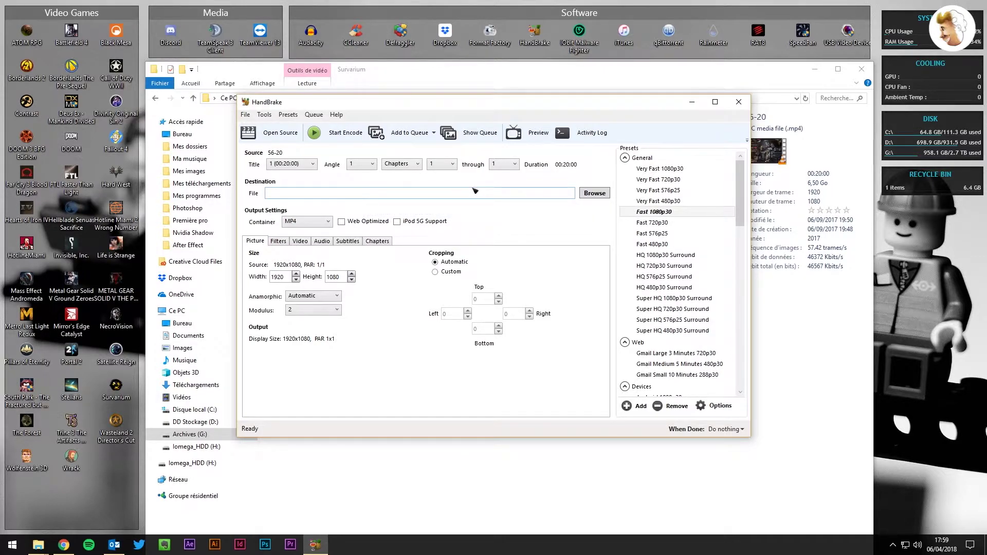
Look at the save location and file type options for the output file, without saving a destination
{"action": "left_click", "coordinate": [595, 194]}
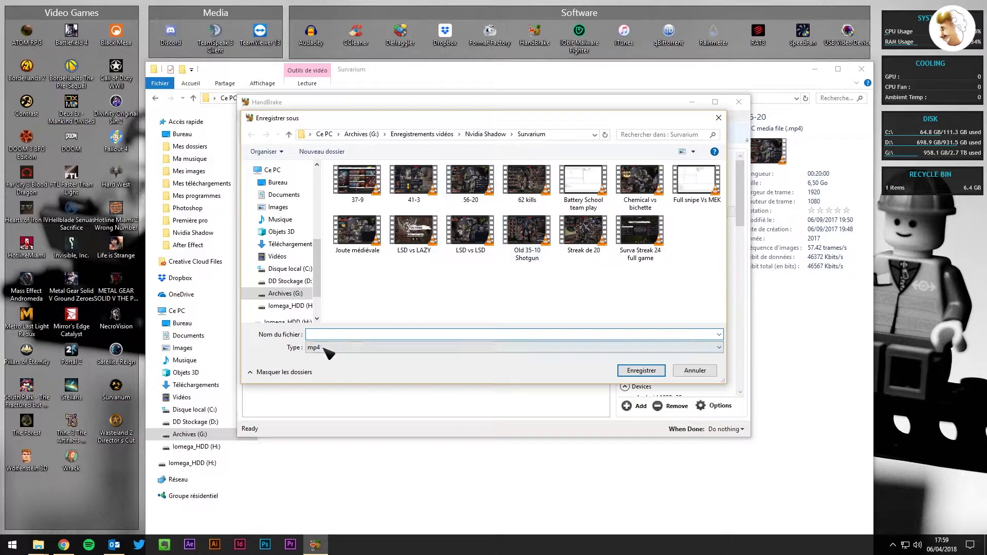
{"action": "left_click", "coordinate": [718, 118]}
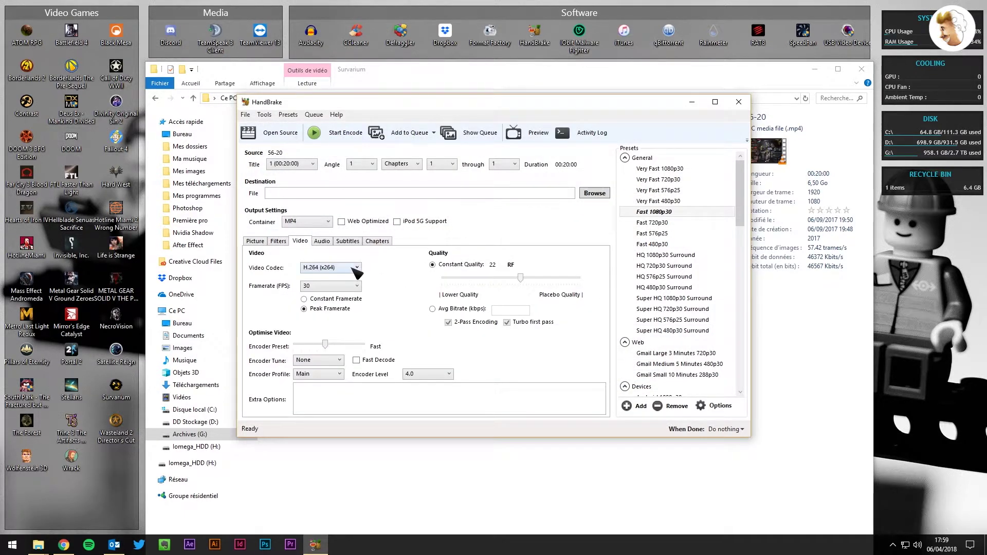
In the video settings, keep the H.264 (x264) codec and set the output to a constant framerate of 60 FPS
{"action": "left_click", "coordinate": [355, 268]}
{"action": "left_click", "coordinate": [352, 269]}
{"action": "left_click", "coordinate": [353, 269]}
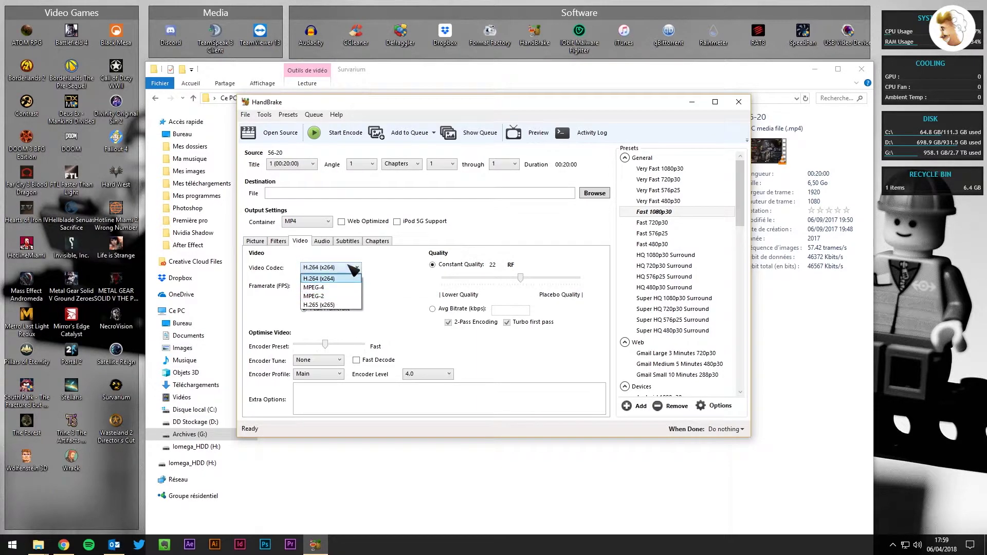
{"action": "left_click", "coordinate": [352, 268]}
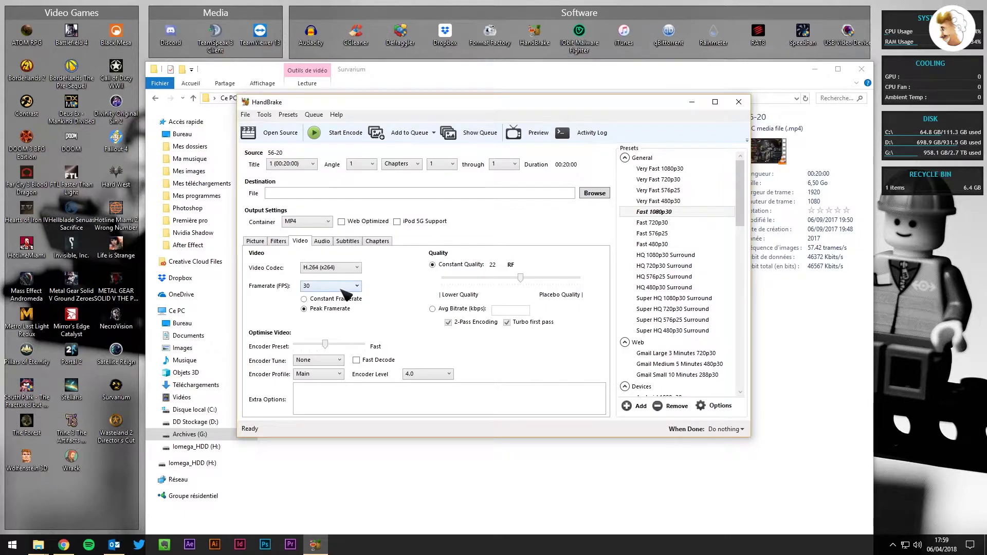
{"action": "left_click", "coordinate": [342, 290]}
{"action": "left_click", "coordinate": [320, 425]}
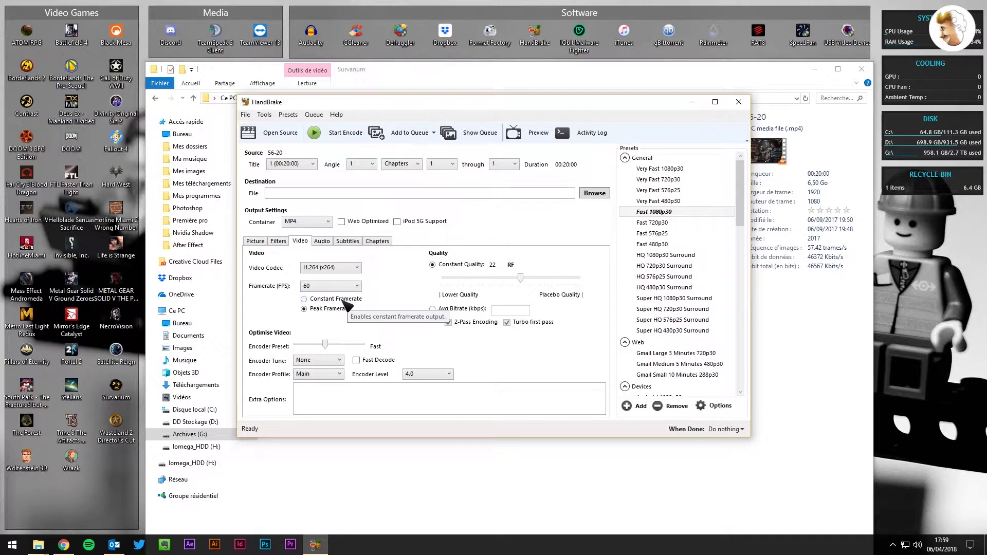
{"action": "key", "text": "Up"}
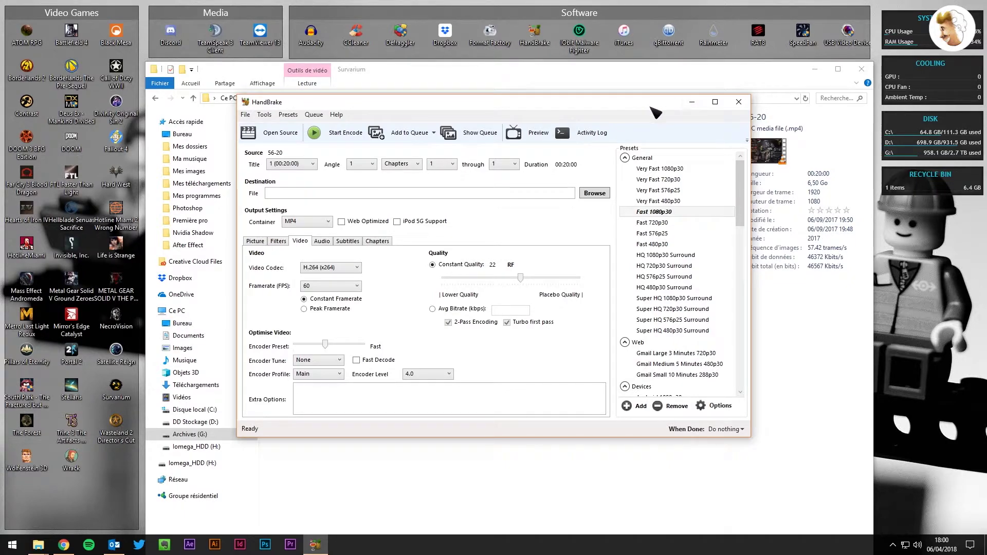
Set the encoder preset to VerySlow and switch the quality mode to an average bitrate of 25000 kbps
{"action": "left_click_drag", "start_coordinate": [650, 105], "coordinate": [619, 96]}
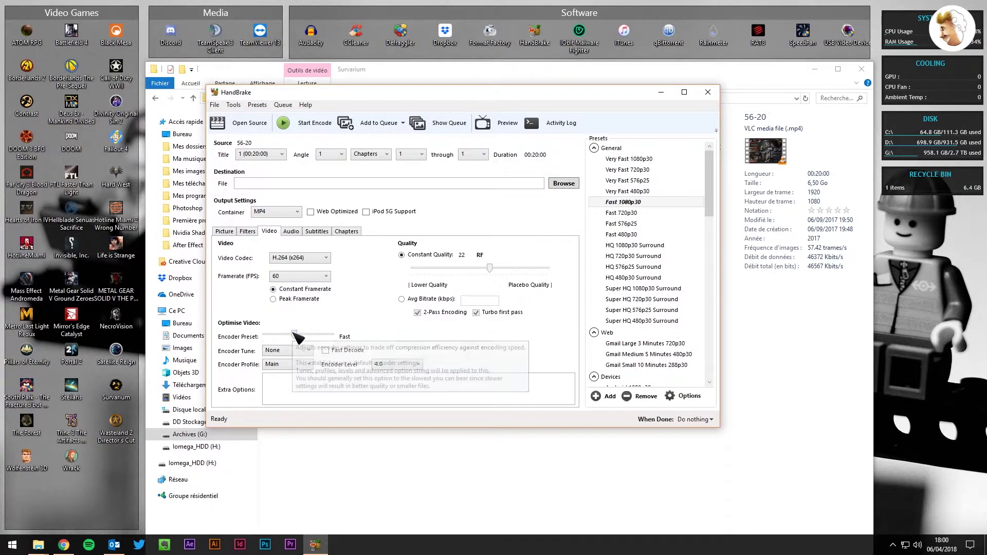
{"action": "left_click_drag", "start_coordinate": [293, 333], "coordinate": [354, 333]}
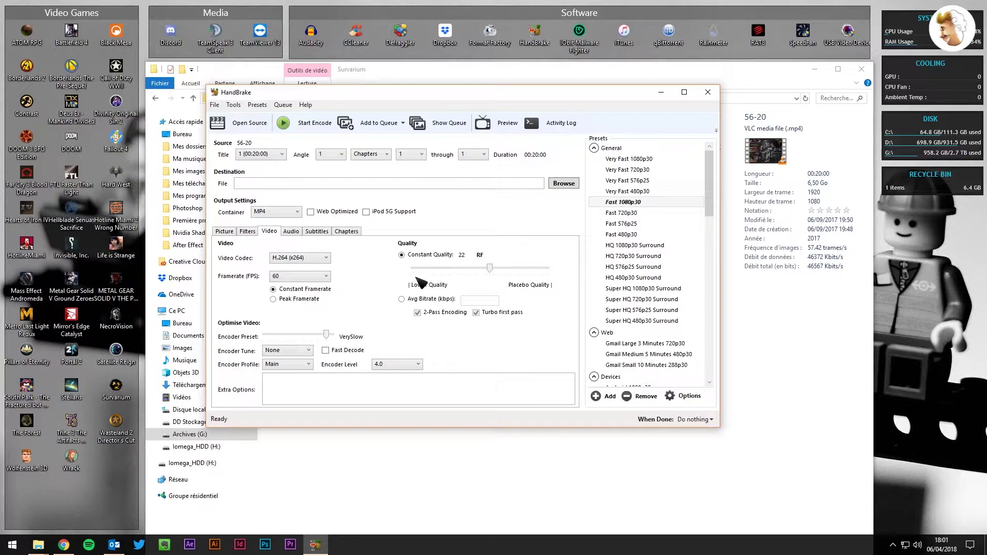
{"action": "left_click", "coordinate": [418, 300]}
{"action": "left_click", "coordinate": [479, 301]}
{"action": "type", "text": "25000"}
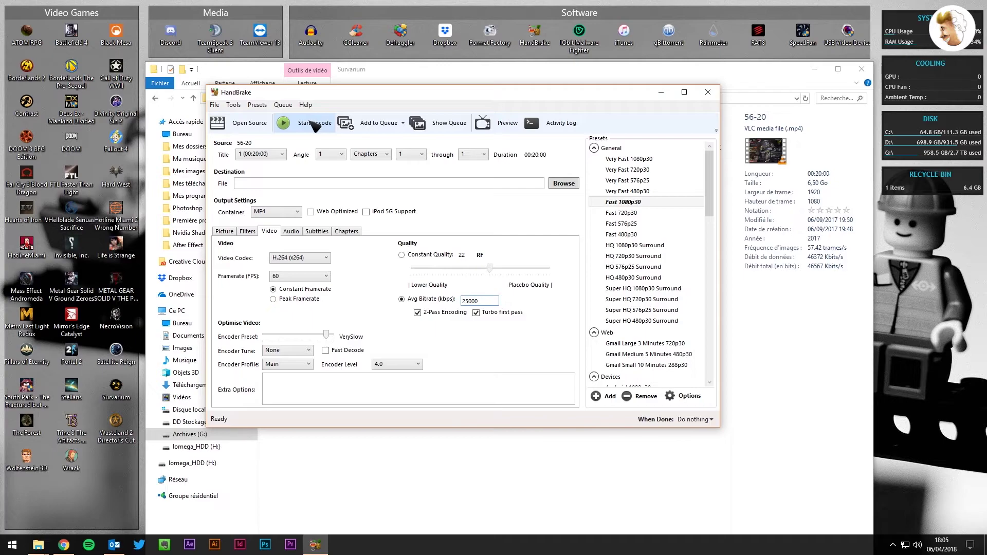
Change the average bitrate to 30000 kbps
{"action": "key", "text": "BackSpace"}
{"action": "key", "text": "BackSpace"}
{"action": "key", "text": "BackSpace"}
{"action": "key", "text": "BackSpace"}
{"action": "key", "text": "BackSpace"}
{"action": "type", "text": "30000"}
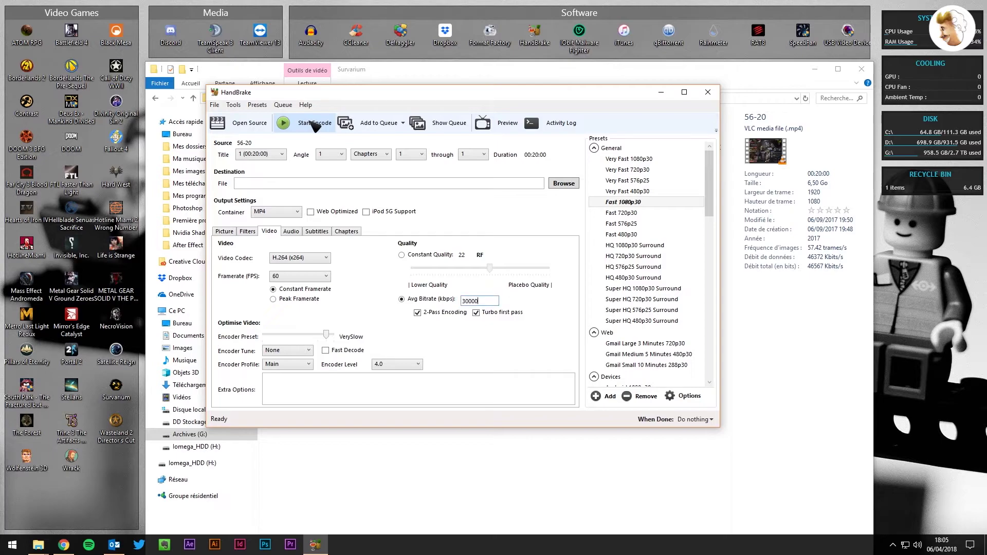